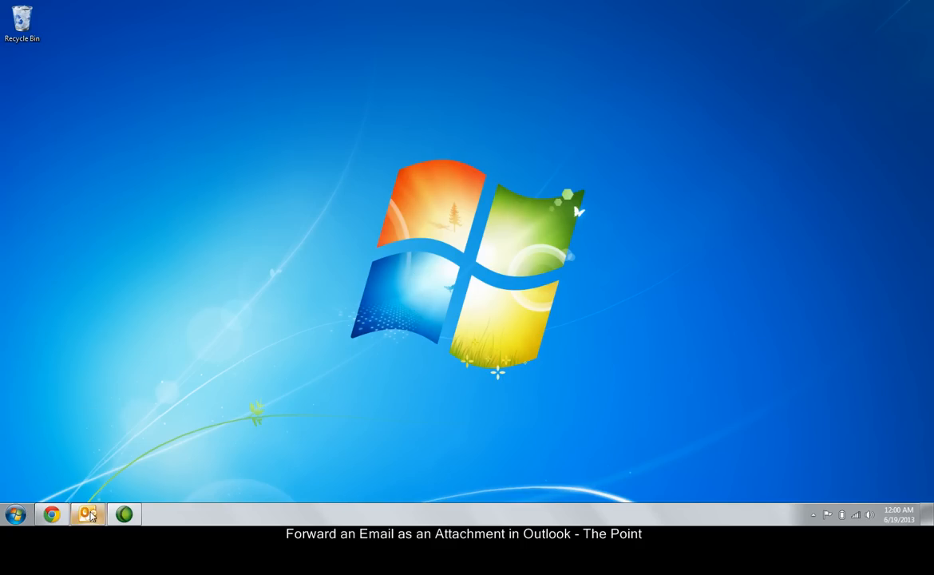
Forward the 'schedule for this week' email as an attachment via More in the Respond group.
click(88, 514)
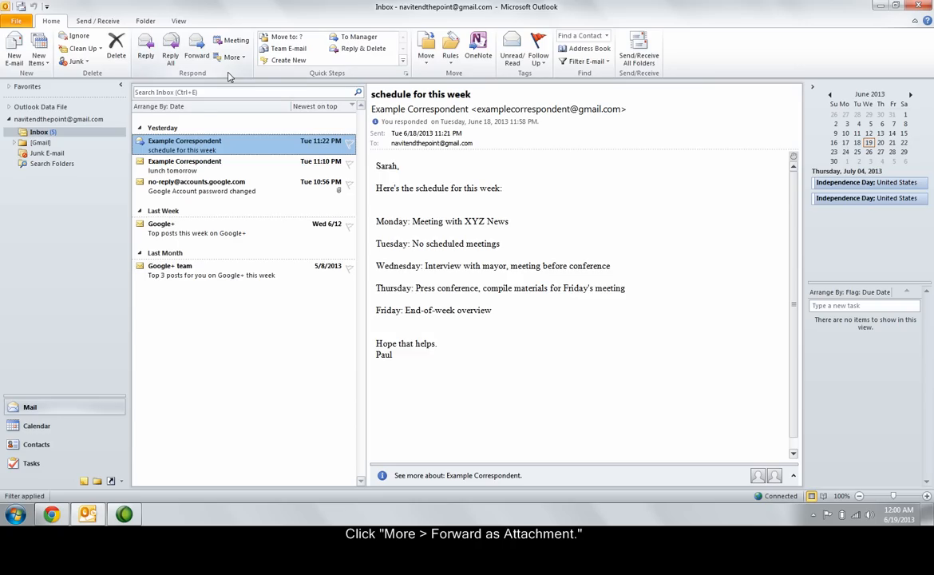
click(233, 57)
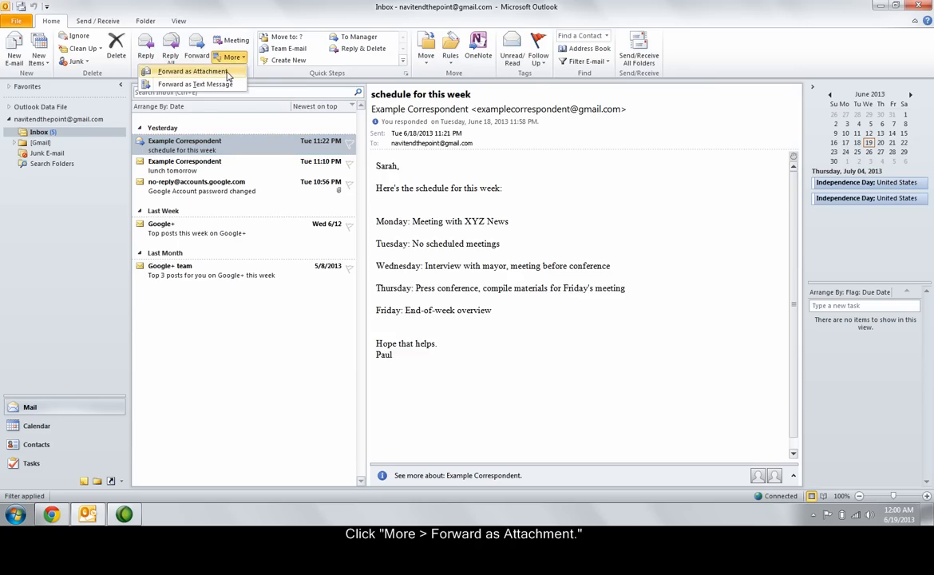
click(226, 71)
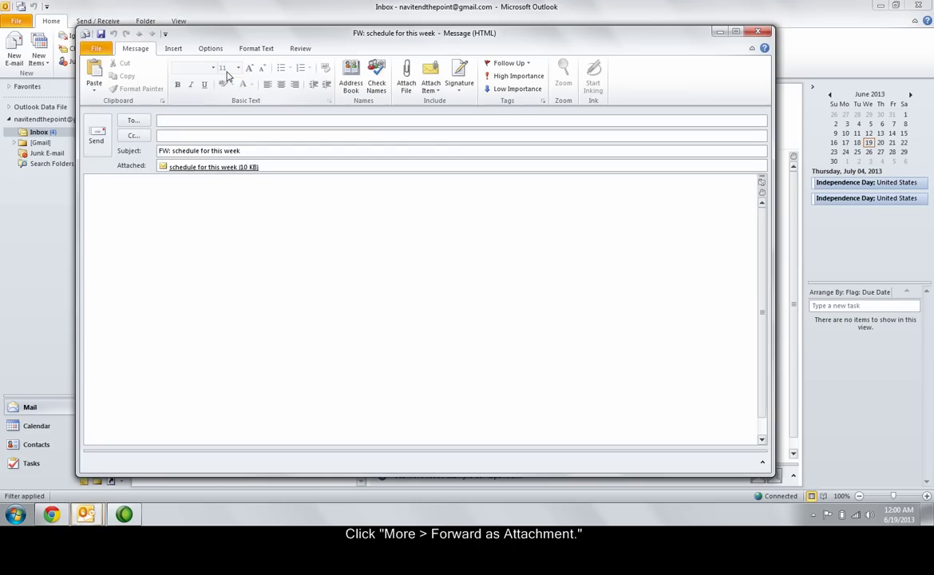
Write a body greeting Thomas, noting this is the week's schedule from Paul, signed Sarah.
click(192, 204)
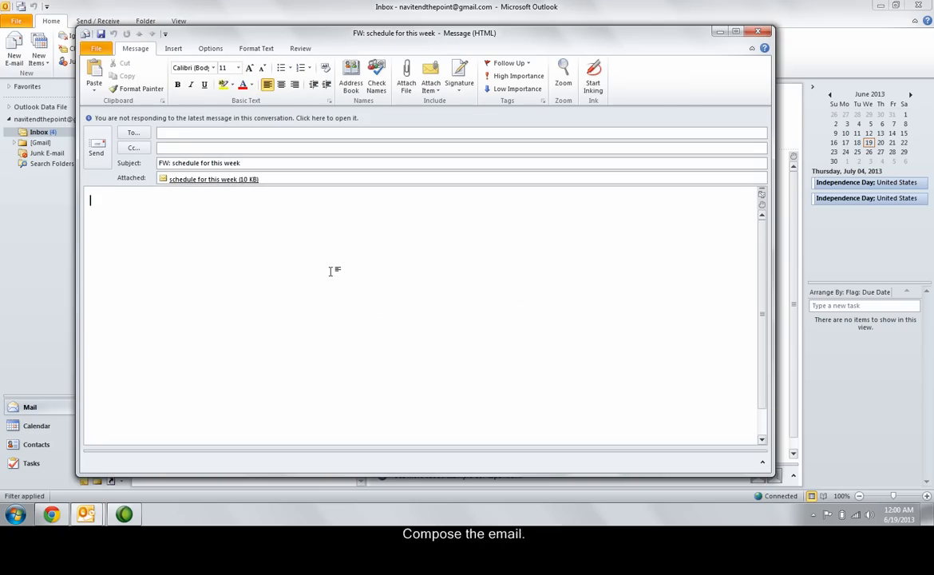
text(Thomas,)
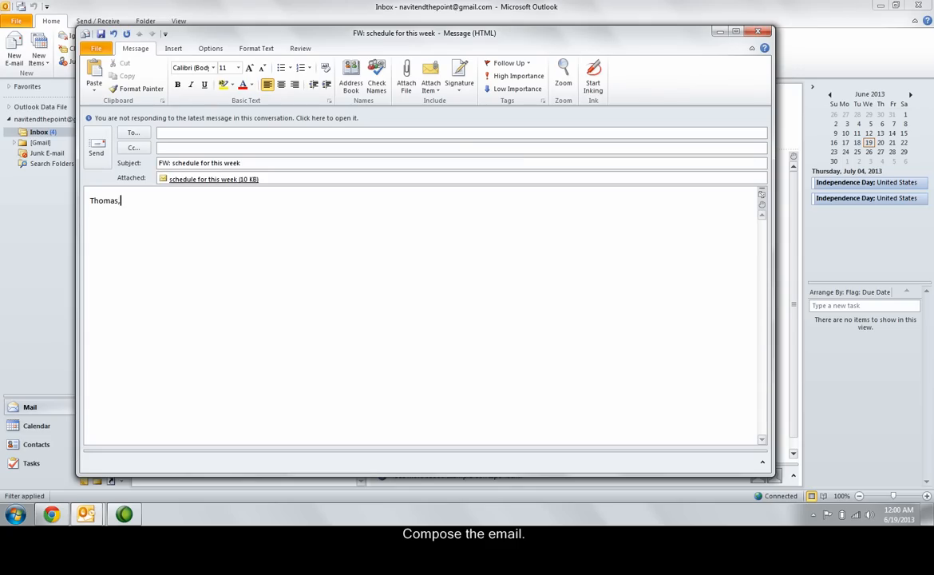
key(Return)
key(Return)
text(Here )
text(is the email w)
text(ith this we)
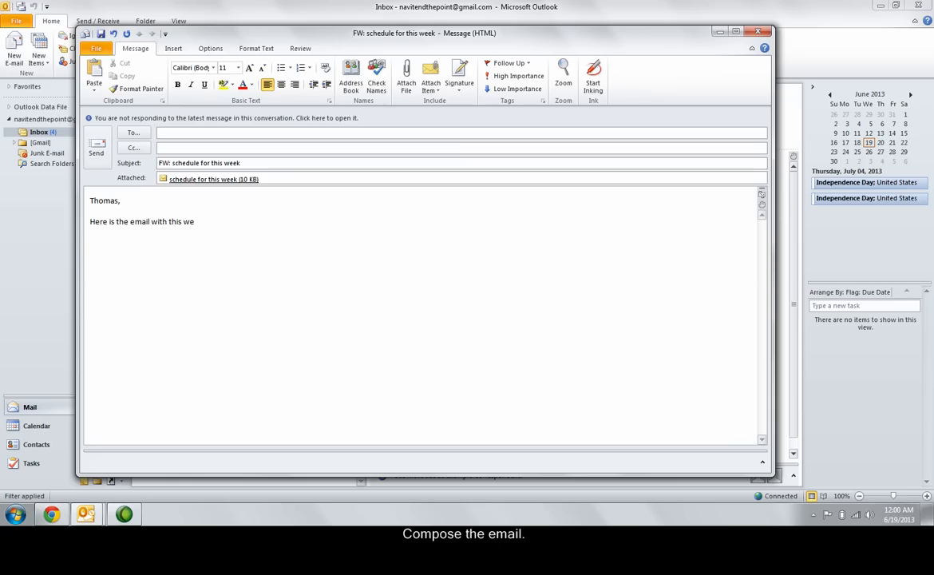
text(ek's s)
text(chedule )
text(from Paul)
key(Return)
key(Return)
text(-S)
text(arah)
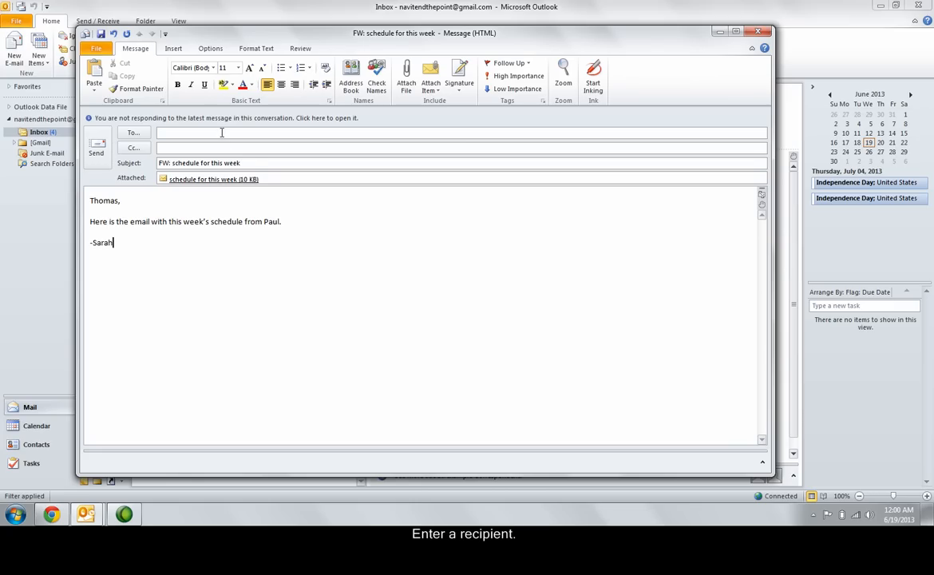
Address the forward to Thomas's suggested address and close the previewed original email.
click(222, 133)
text(thom)
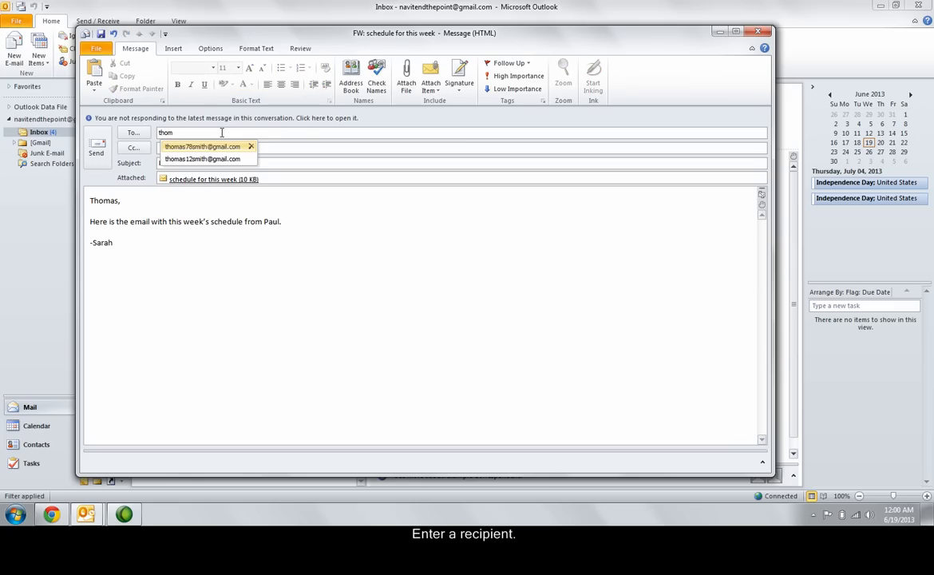
click(219, 147)
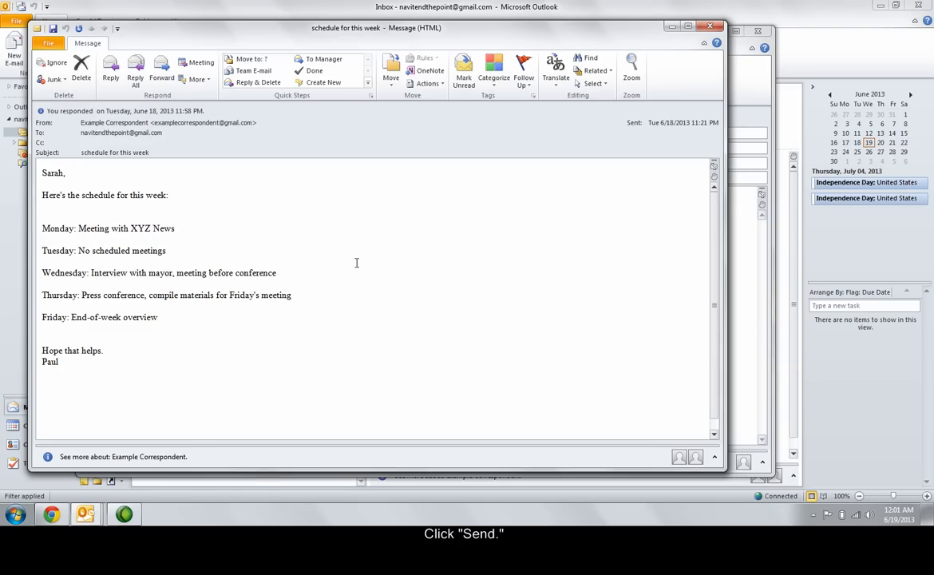
click(710, 26)
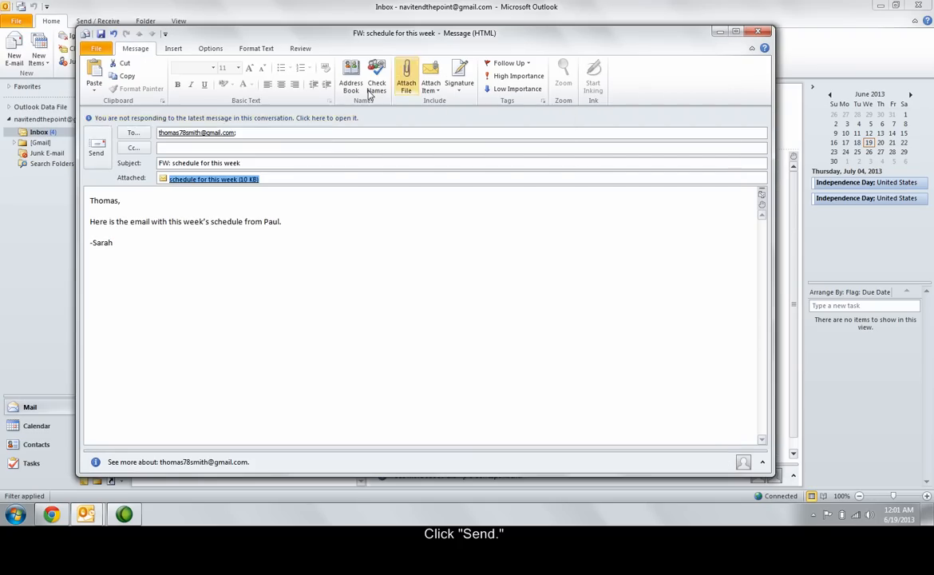
Send the forwarded email to Thomas and return to the inbox.
click(96, 147)
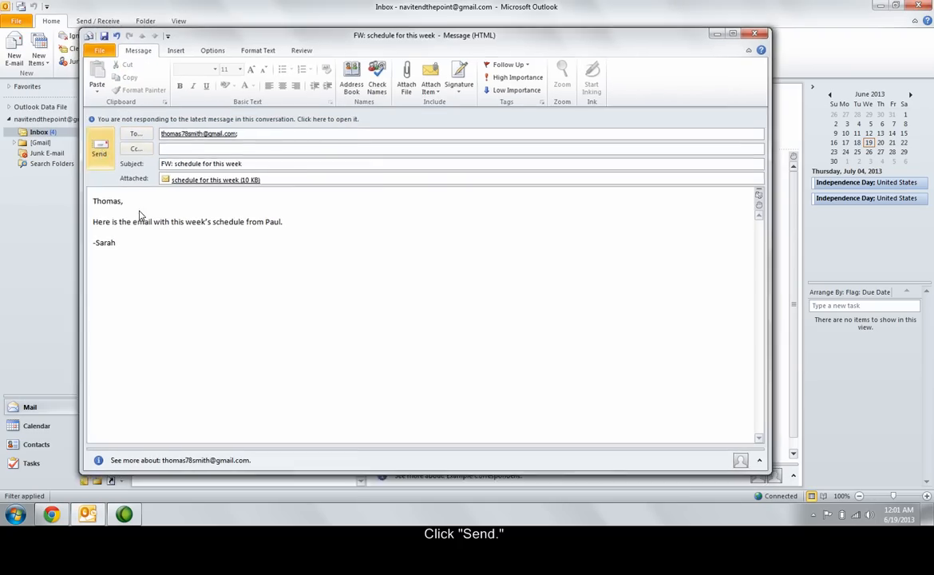